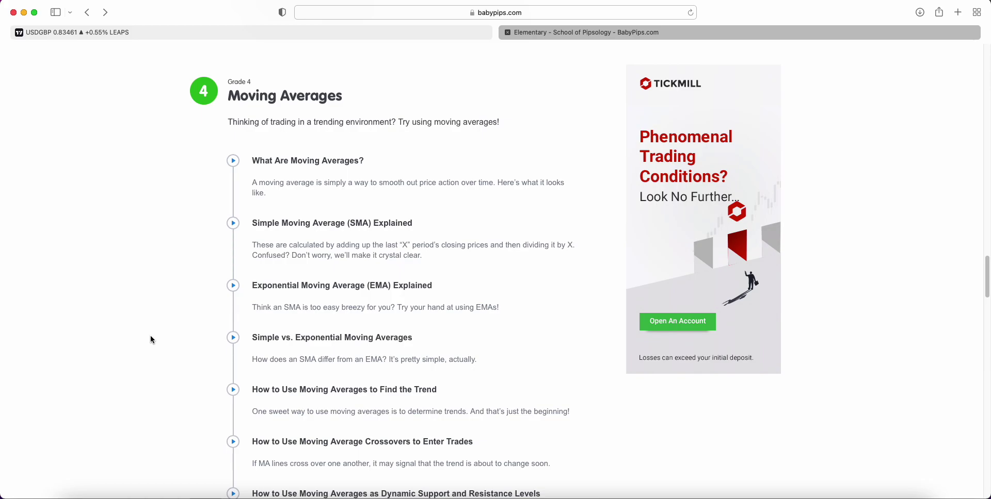
Highlight the Moving Averages heading and the 'How to Use Moving Averages to Find the Trend' title
left_click_drag(342, 96, 240, 103)
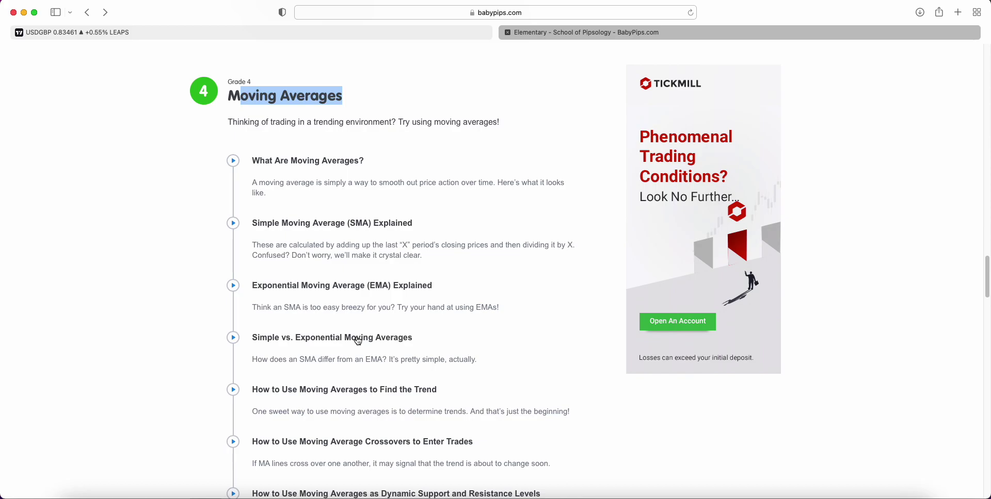
scroll(358, 341, "down", 2)
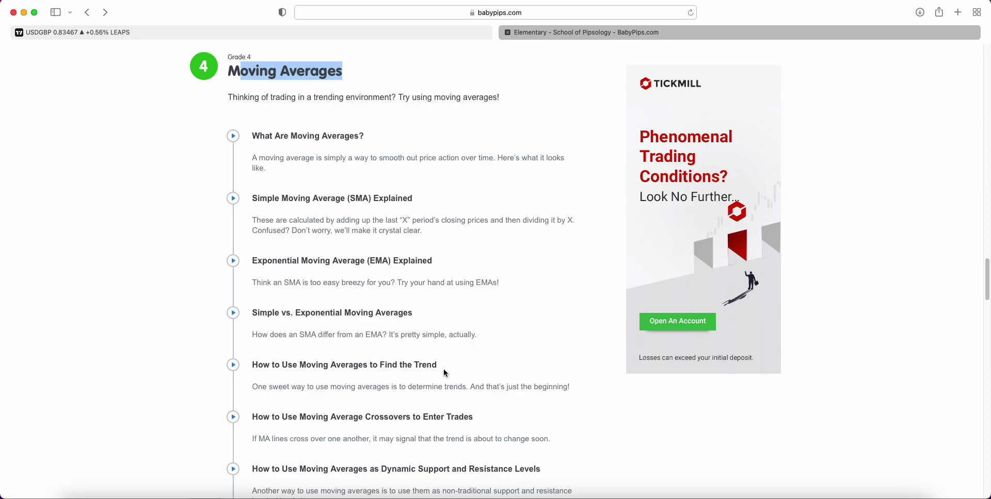
left_click_drag(440, 367, 282, 372)
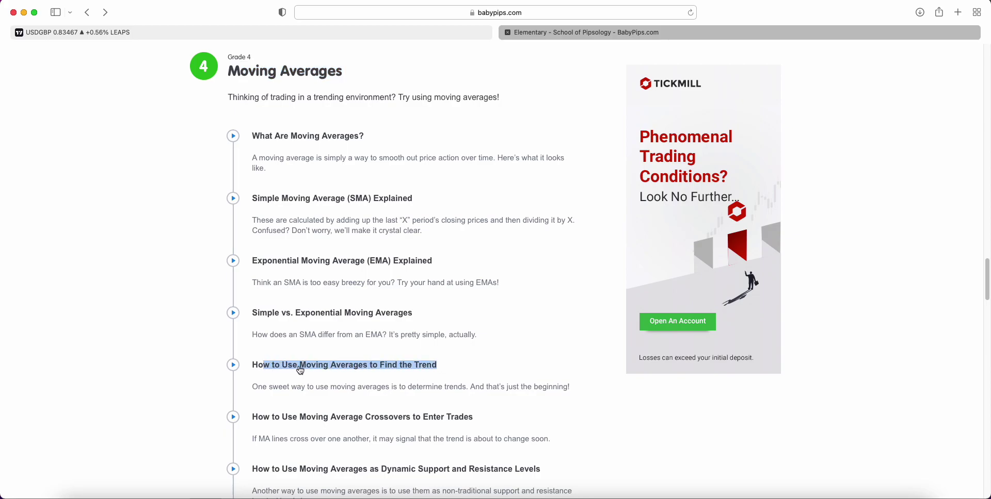
scroll(317, 373, "down", 2)
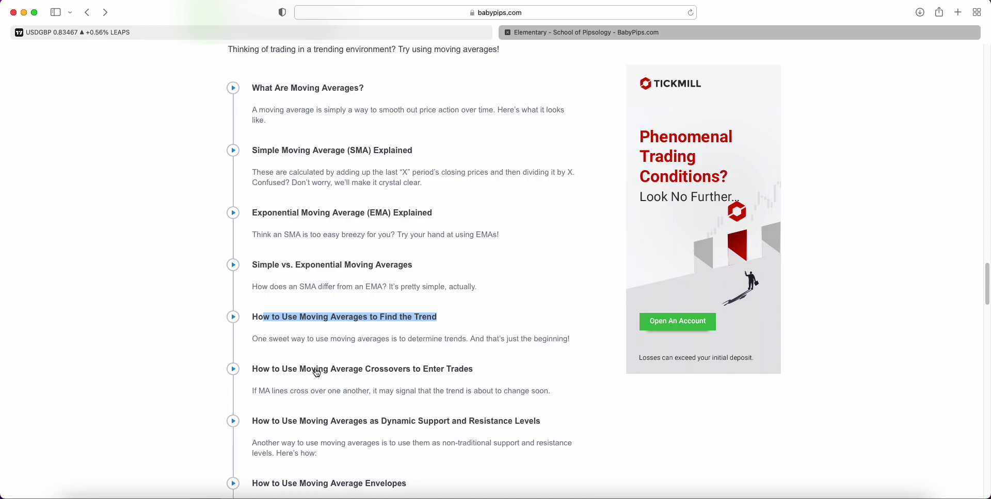
Open the 'How to Use Moving Averages to Find the Trend' lesson and skim its page
left_click(348, 343)
left_click(341, 325)
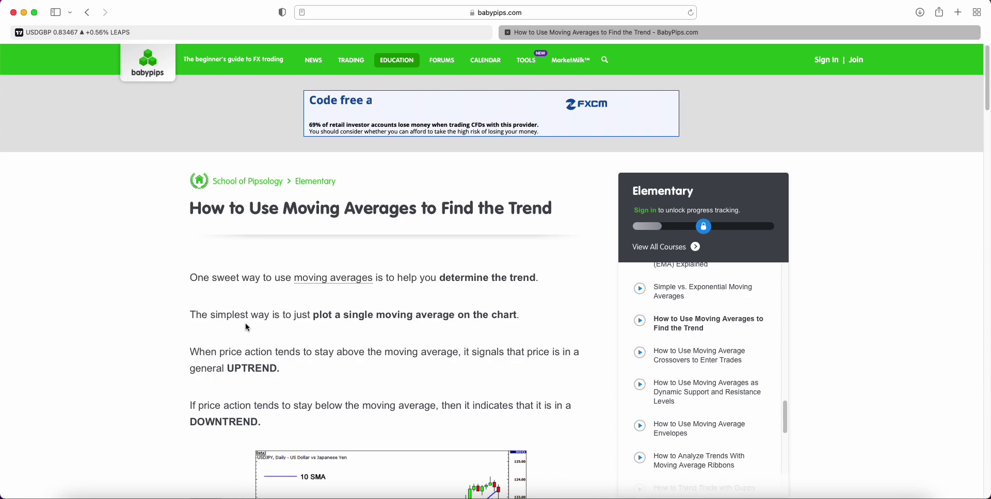
scroll(255, 325, "down", 5)
scroll(257, 329, "down", 20)
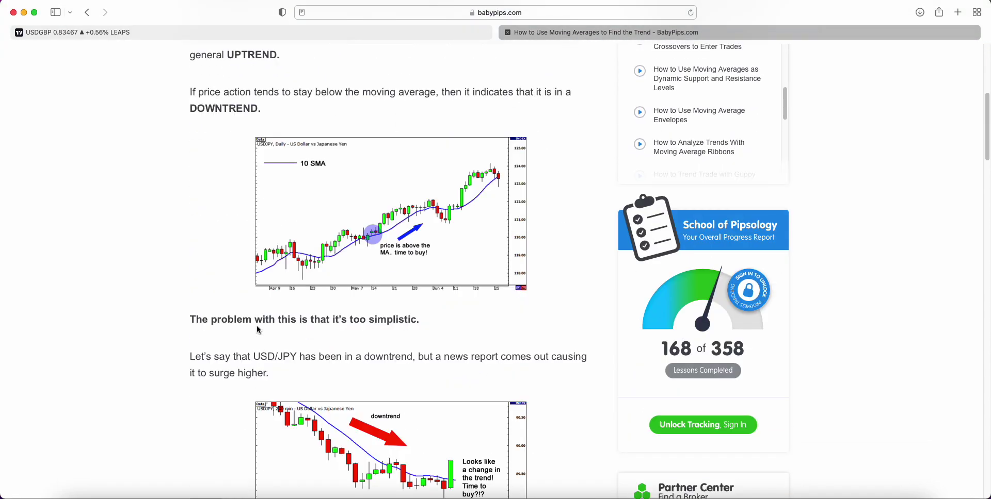
scroll(258, 330, "down", 20)
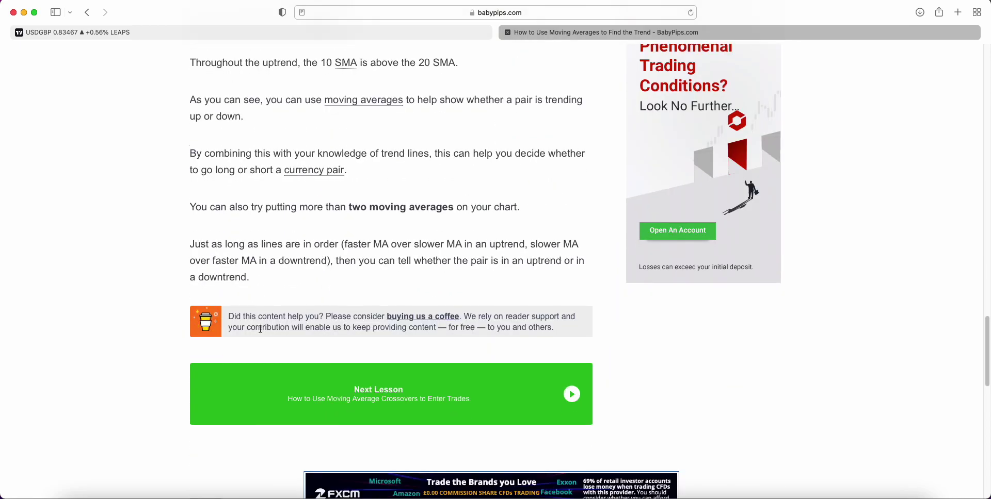
scroll(261, 330, "up", 20)
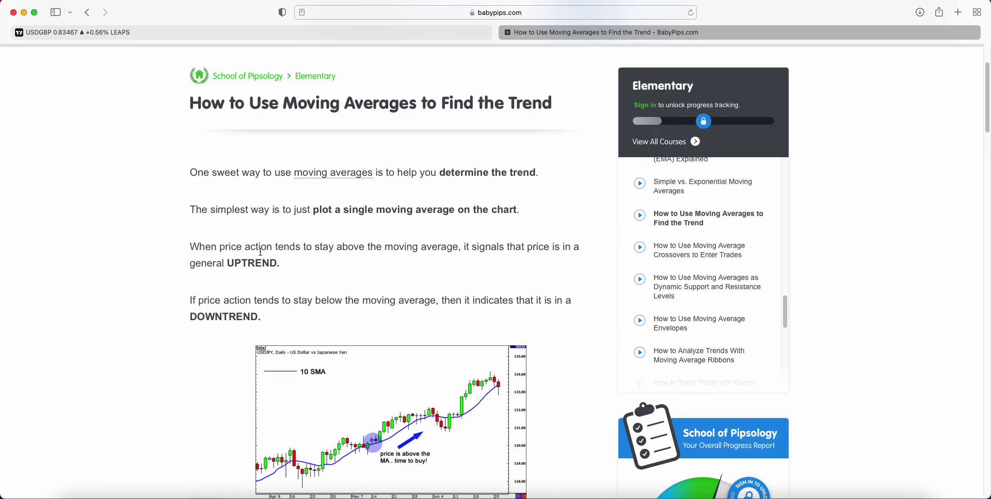
On the USDGBP 1h chart, brush an upward arrow above late June, then pan toward July
left_click(268, 38)
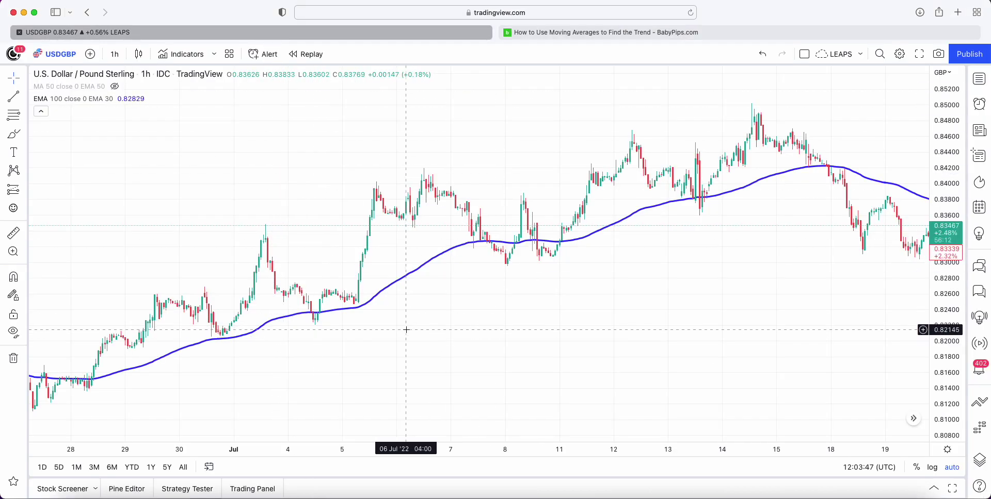
mouse_move(44, 88)
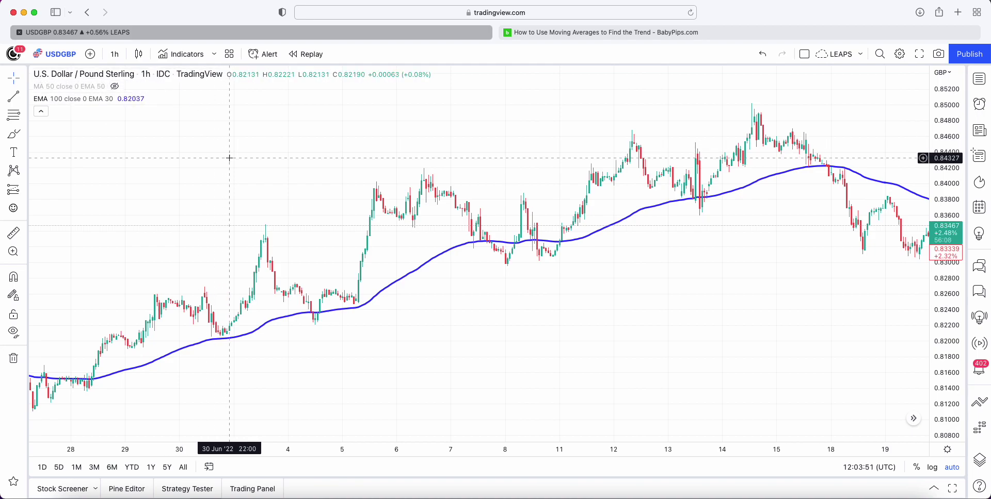
mouse_move(40, 103)
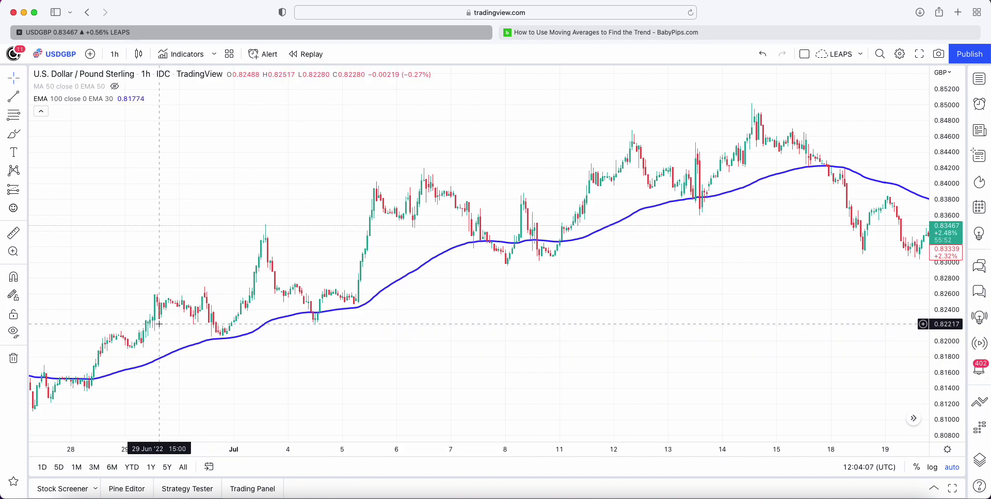
left_click(13, 134)
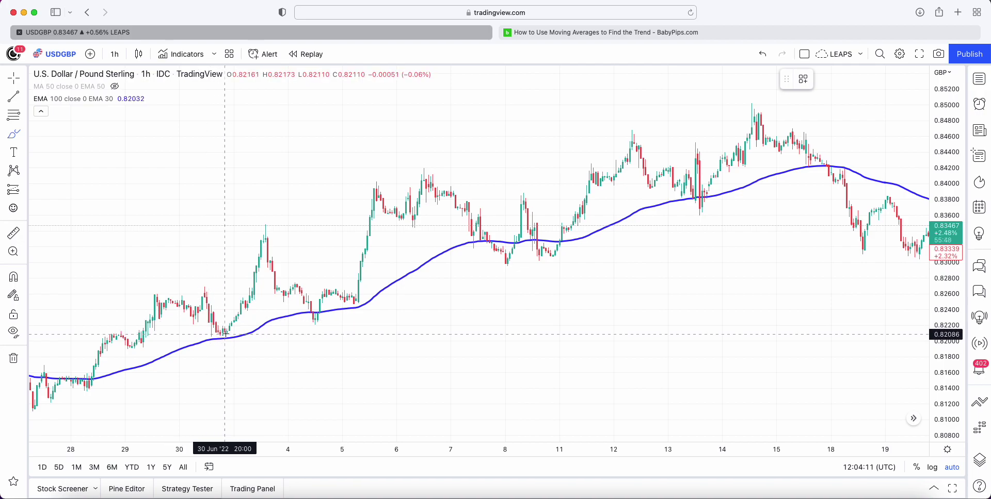
mouse_move(192, 255)
left_mouse_down()
mouse_move(191, 215)
mouse_move(199, 223)
left_mouse_up()
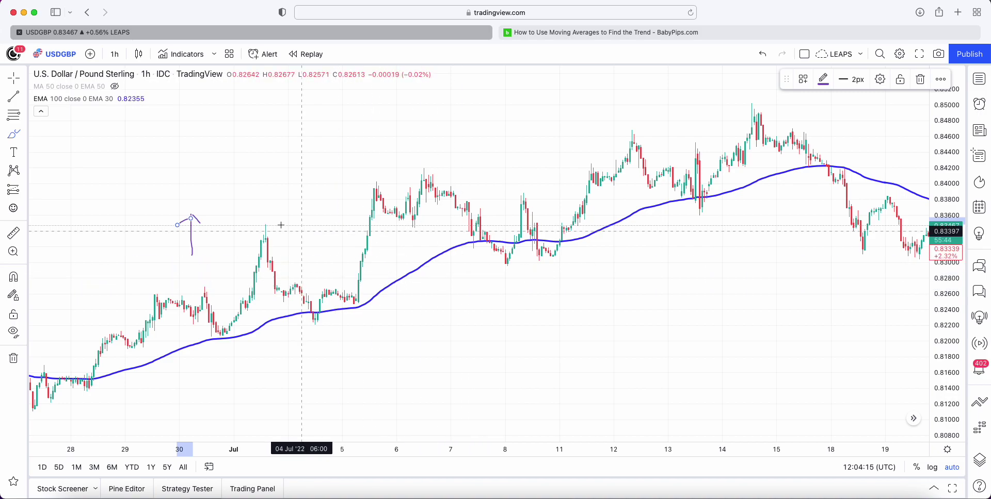
left_click_drag(588, 306, 258, 281)
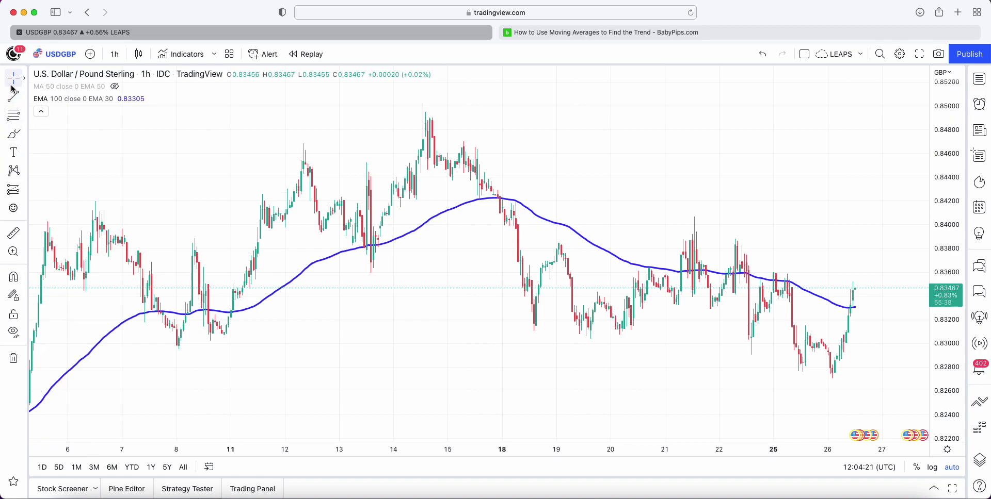
Brush a downward arrow at the 18 July drop below the 100 EMA
left_click(14, 134)
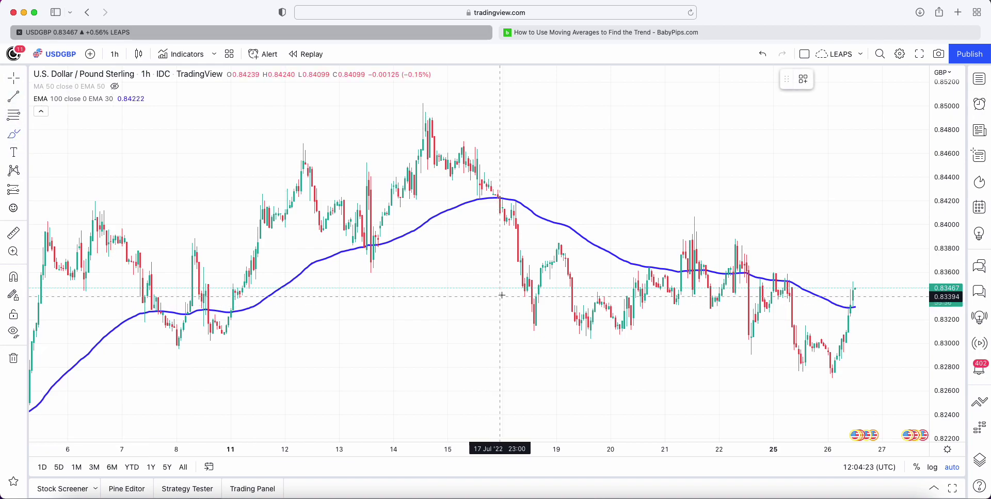
left_click_drag(534, 235, 530, 250)
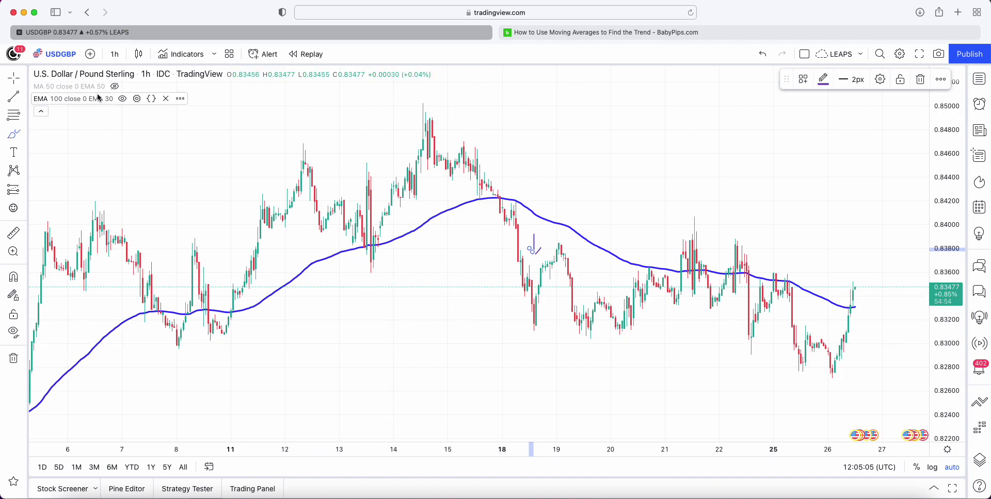
Pan back toward late June and unhide the red 50 MA beside the 100 EMA
scroll(272, 292, "left", 10)
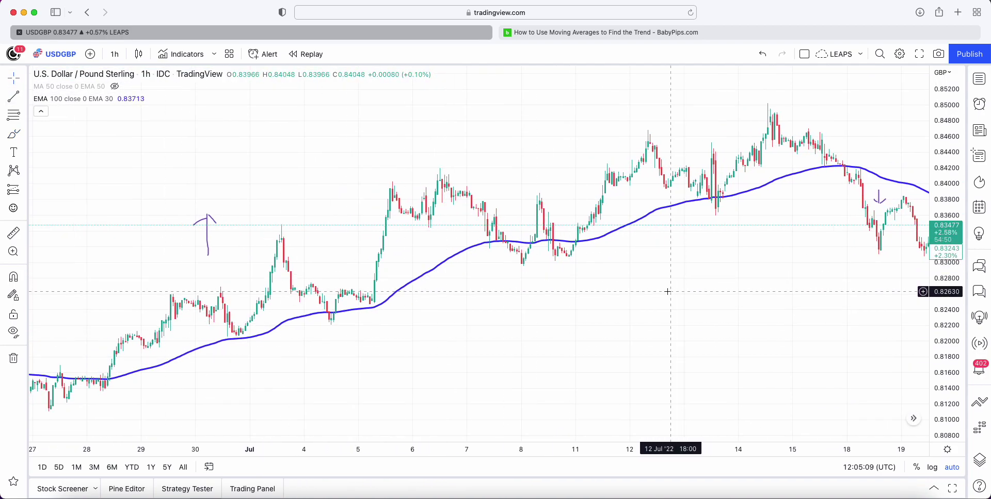
scroll(582, 249, "right", 10)
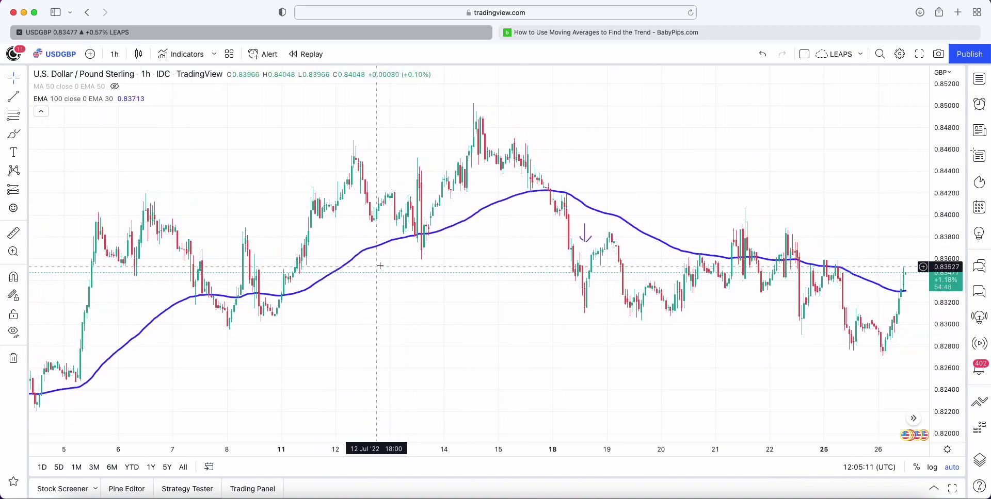
left_click_drag(337, 317, 605, 313)
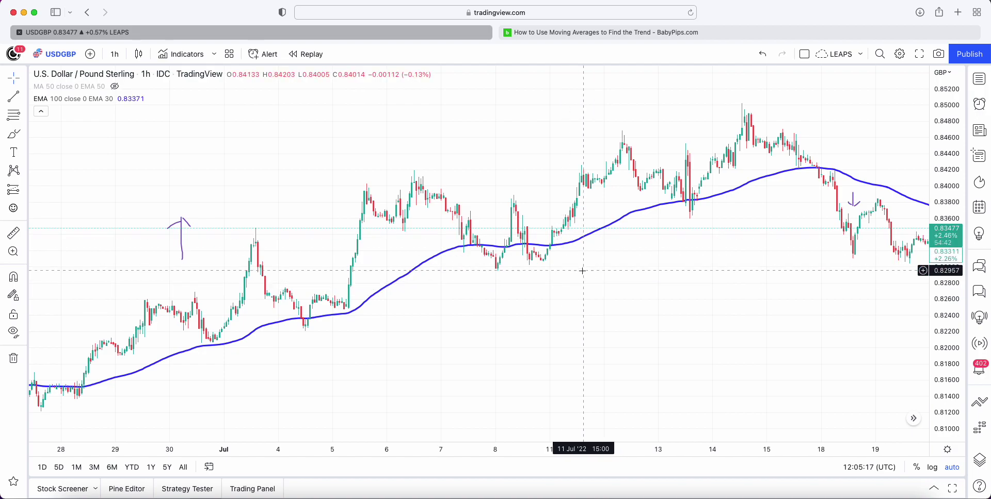
left_click_drag(547, 300, 575, 332)
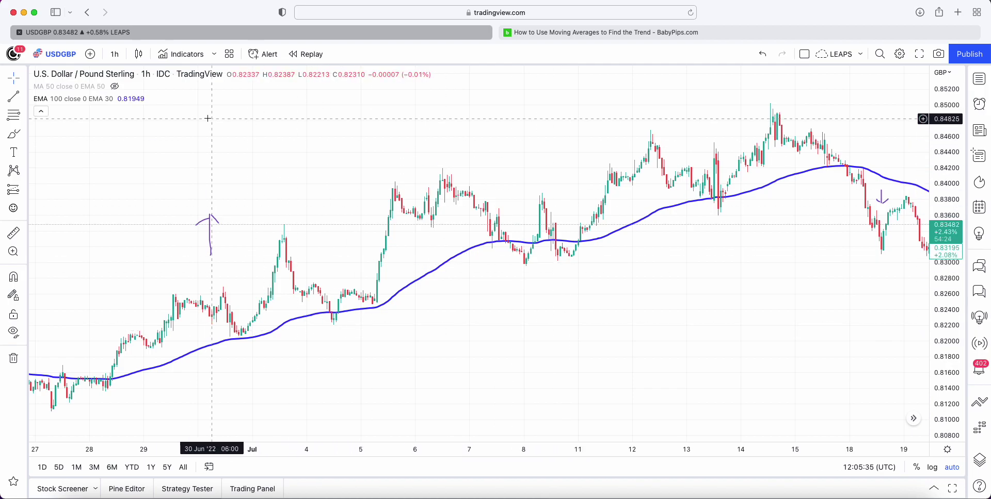
left_click(115, 86)
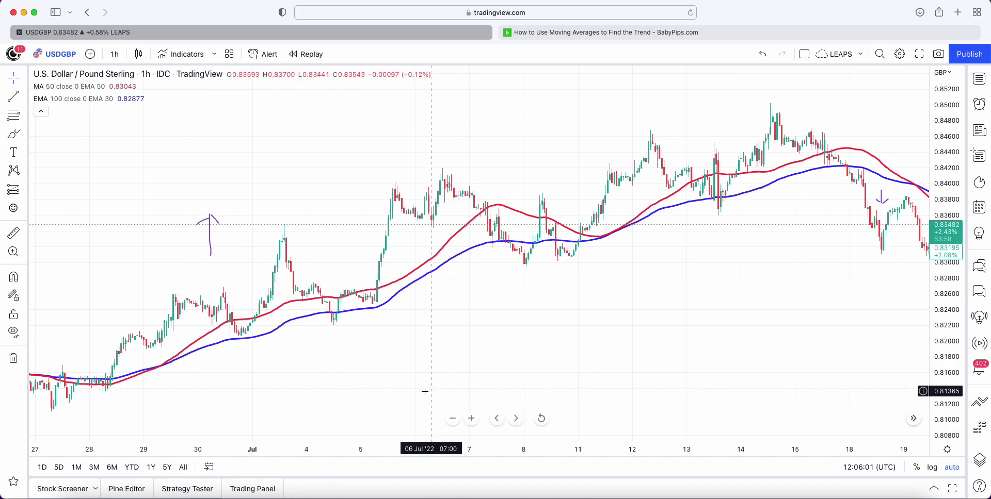
Hide the 50 MA line from the chart
scroll(387, 398, "left", 2)
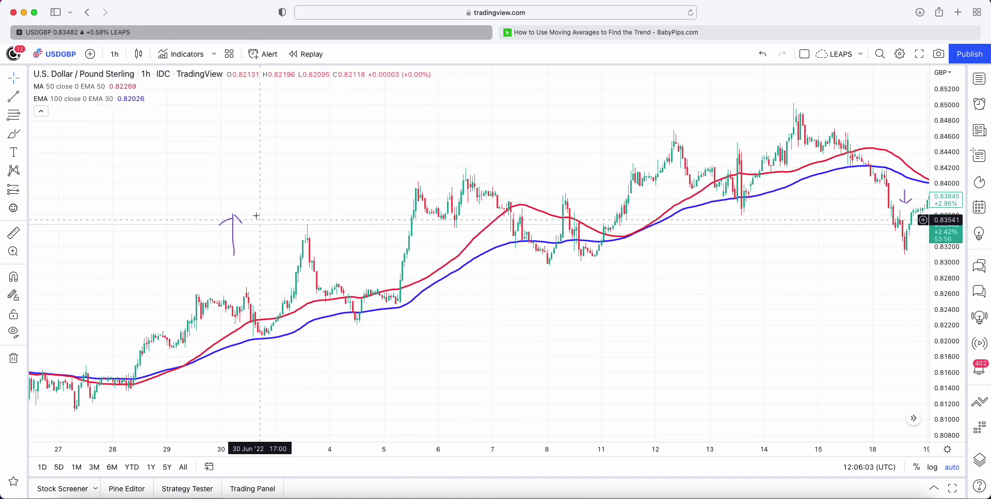
mouse_move(129, 92)
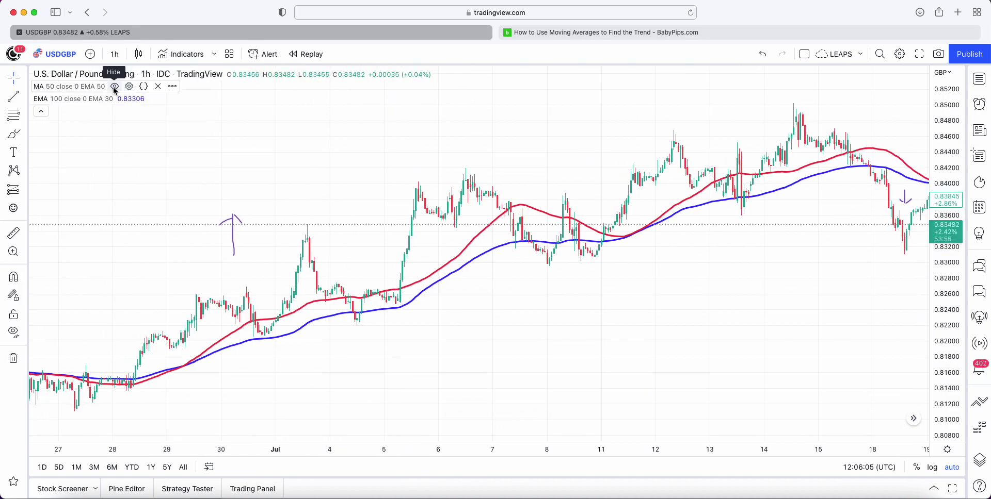
left_click(115, 87)
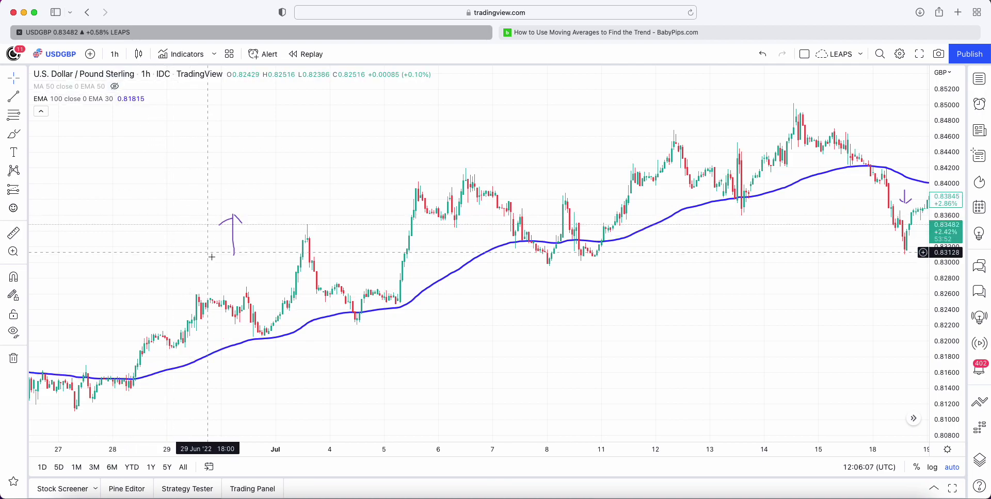
Brush circles around the 100 EMA touches at 4 Jul, 8 Jul and the mid-July peak
left_click(15, 135)
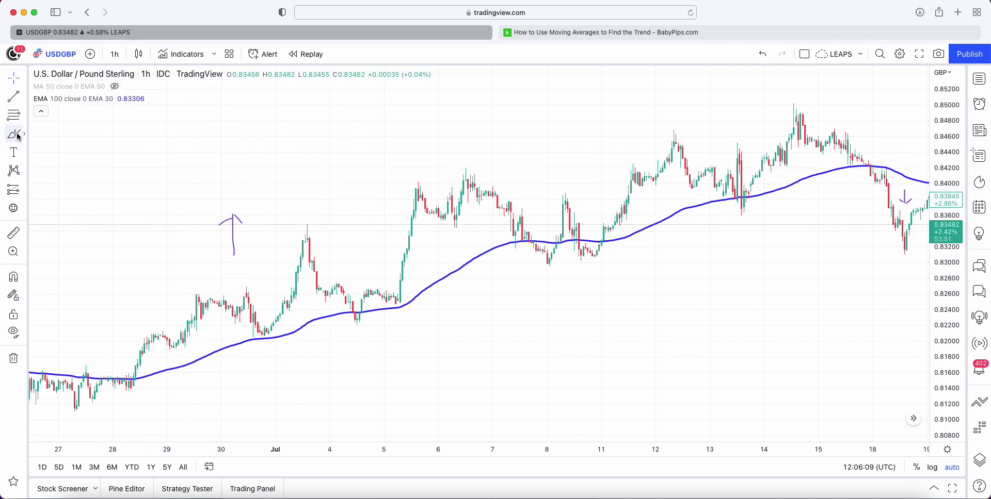
mouse_move(326, 331)
left_mouse_down()
mouse_move(343, 309)
mouse_move(375, 321)
mouse_move(361, 324)
left_mouse_up()
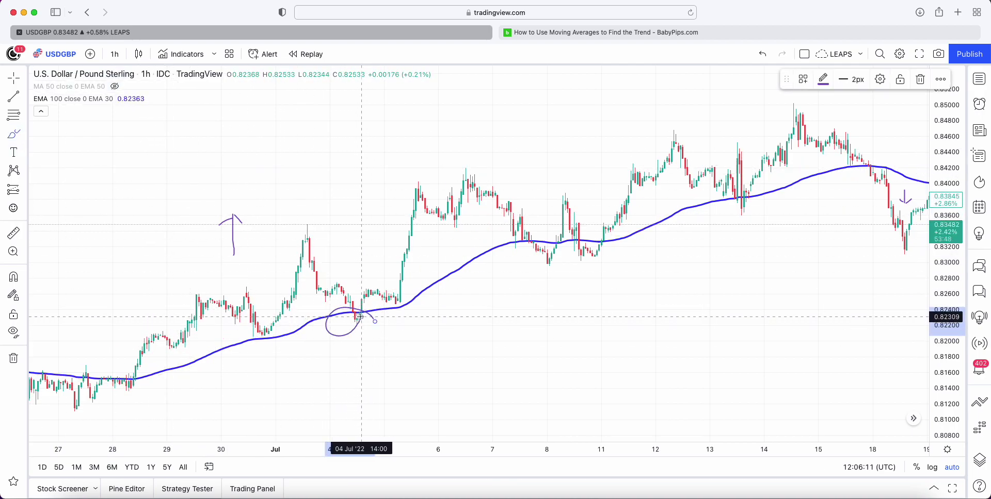
mouse_move(565, 273)
left_mouse_down()
mouse_move(562, 261)
mouse_move(536, 275)
mouse_move(570, 240)
mouse_move(614, 270)
mouse_move(584, 268)
mouse_move(617, 252)
left_mouse_up()
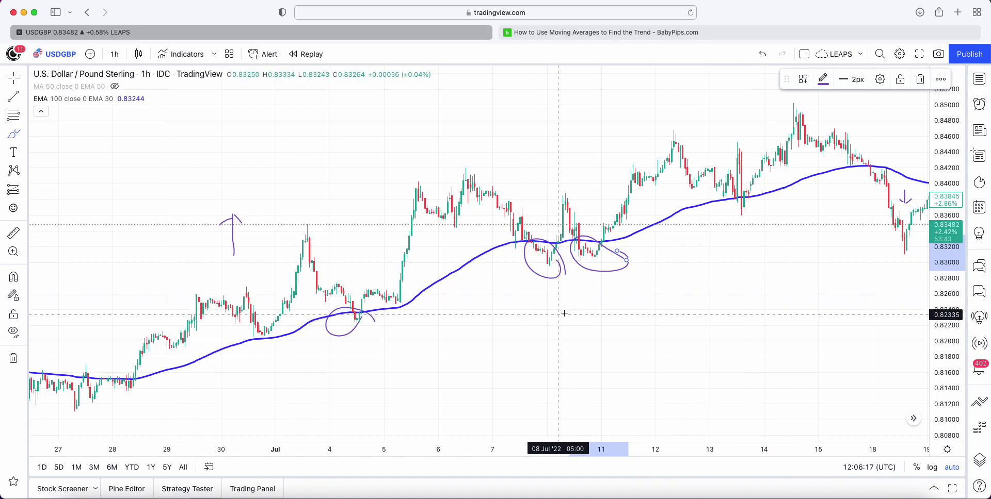
left_click_drag(890, 173, 865, 165)
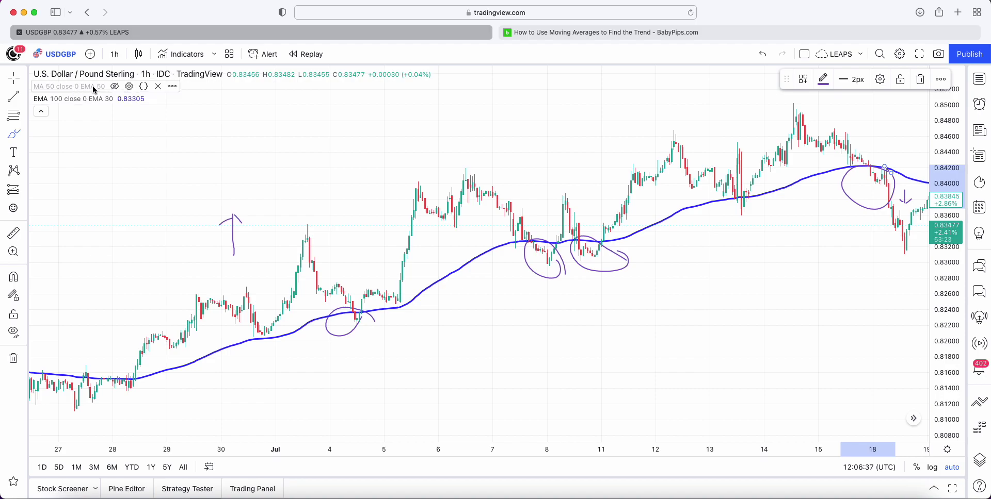
Unhide the 50 MA and circle price touches near 7 Jul, 7–8 Jul and 11–12 Jul
left_click(114, 86)
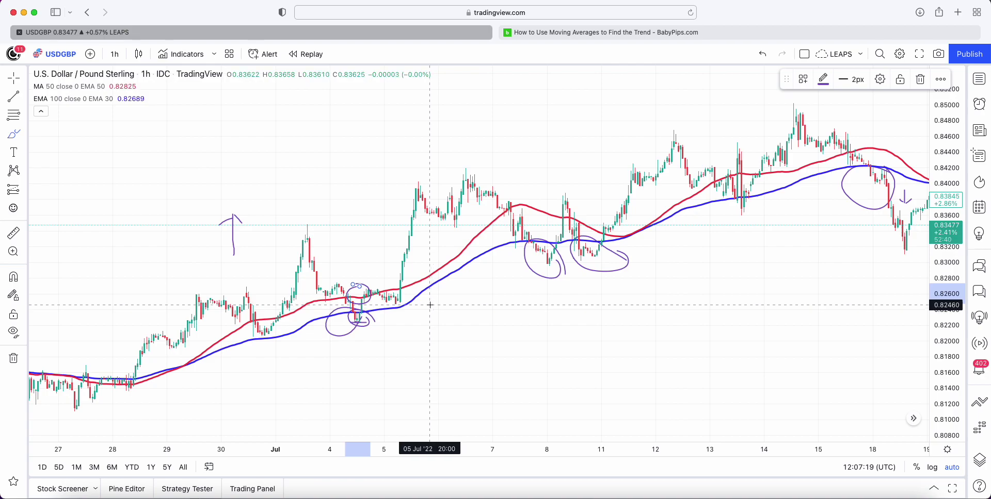
mouse_move(537, 242)
left_mouse_down()
mouse_move(533, 257)
mouse_move(601, 258)
mouse_move(582, 241)
left_mouse_up()
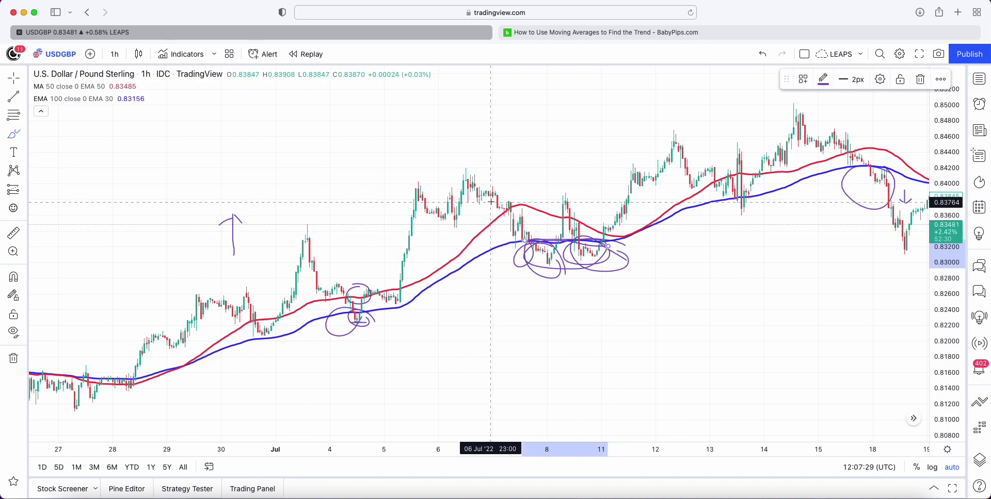
mouse_move(491, 202)
left_mouse_down()
mouse_move(547, 204)
mouse_move(594, 222)
mouse_move(547, 233)
mouse_move(499, 206)
left_mouse_up()
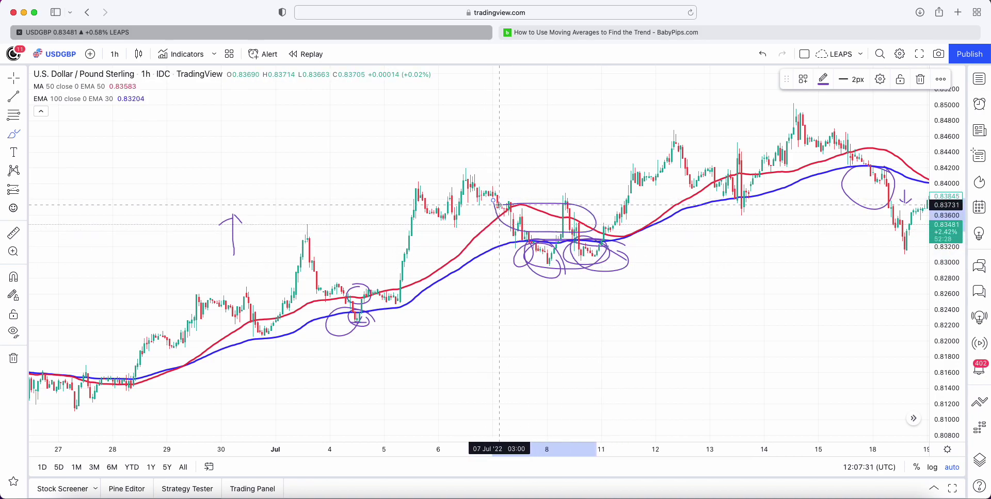
mouse_move(655, 223)
left_mouse_down()
mouse_move(616, 238)
mouse_move(641, 246)
mouse_move(658, 221)
left_mouse_up()
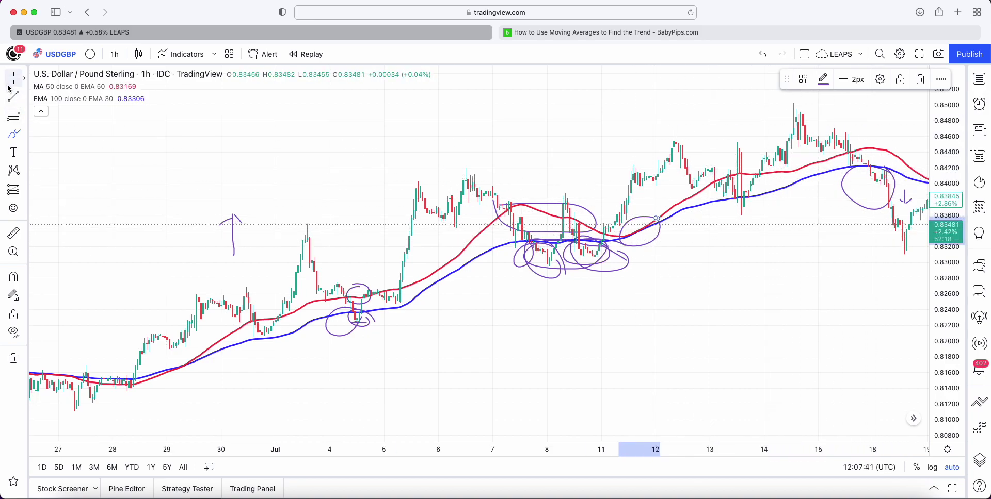
Circle the 19 Jul bounce at both averages, then pan back to earlier dates
scroll(666, 232, "right", 5)
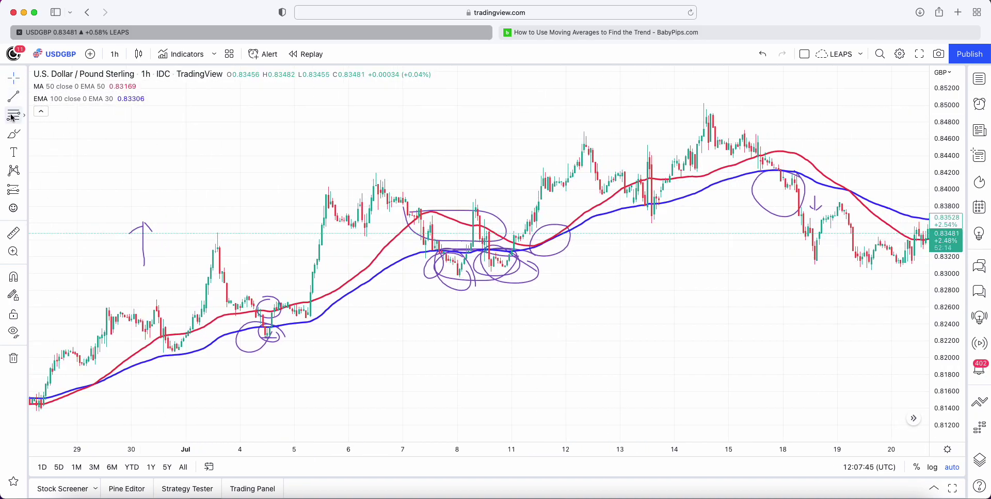
left_click(13, 138)
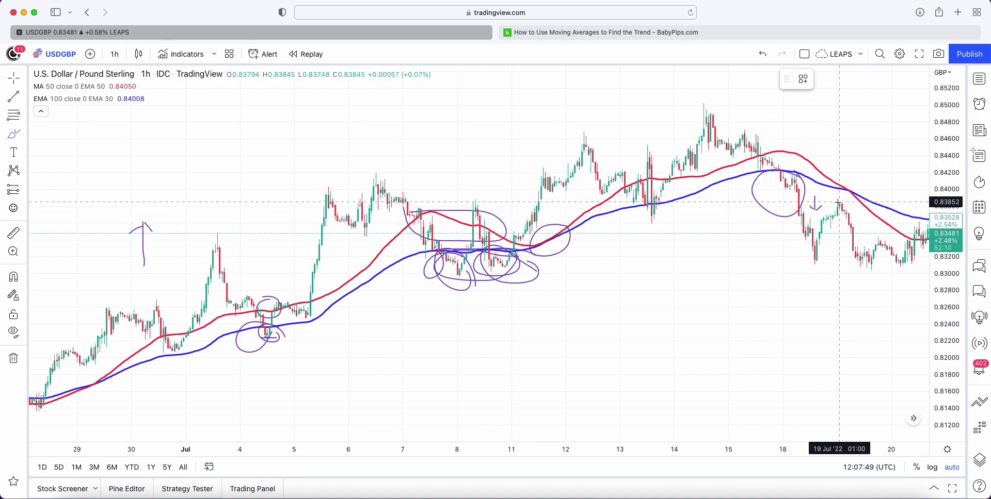
mouse_move(855, 206)
left_mouse_down()
mouse_move(839, 210)
mouse_move(859, 220)
mouse_move(850, 205)
left_mouse_up()
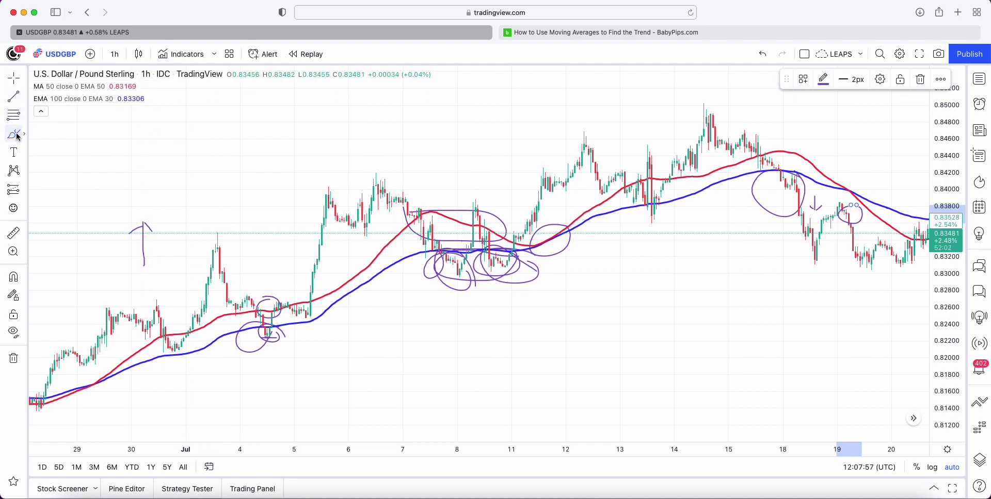
left_click(14, 85)
left_click_drag(202, 172, 372, 174)
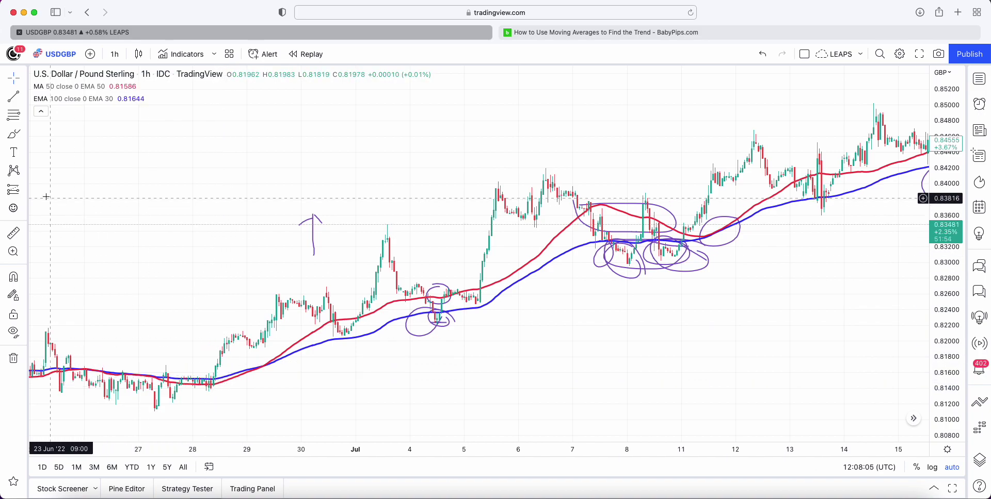
left_click(14, 233)
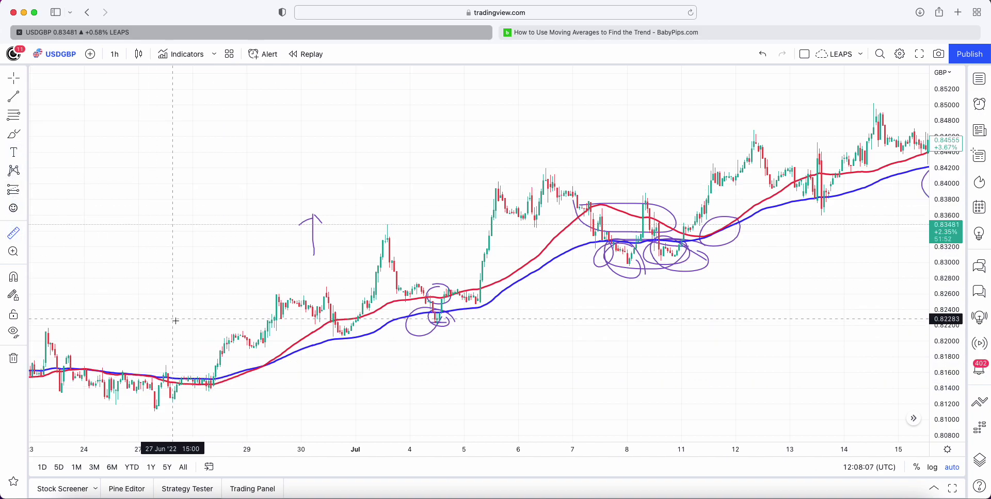
left_click(214, 377)
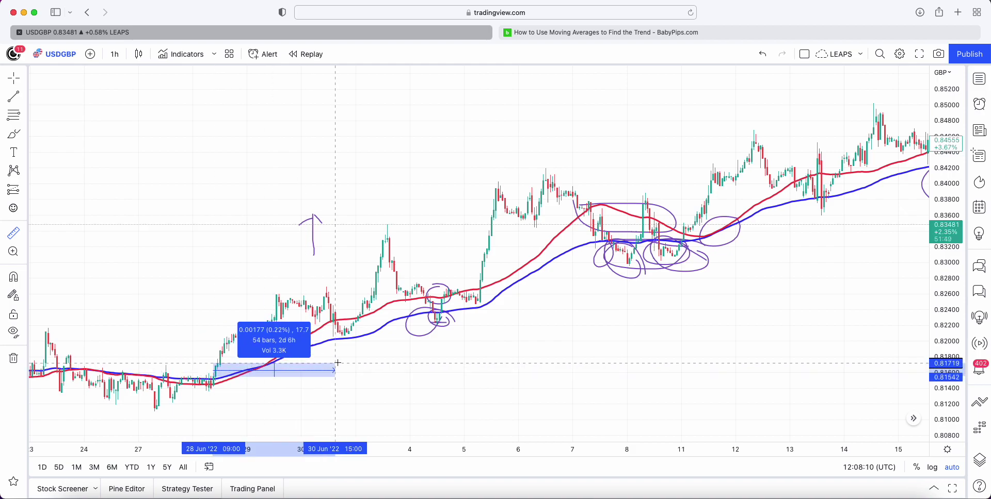
left_click(440, 323)
left_click_drag(544, 330, 413, 325)
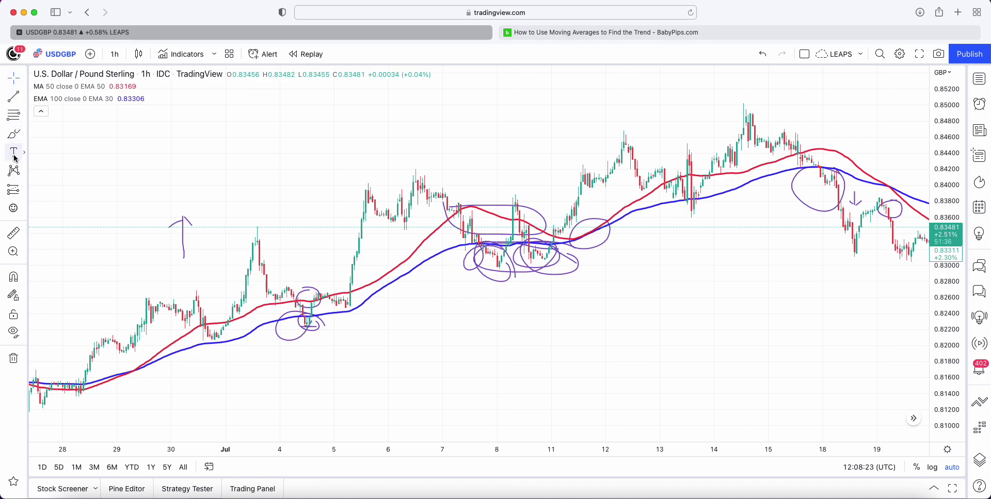
left_click(14, 233)
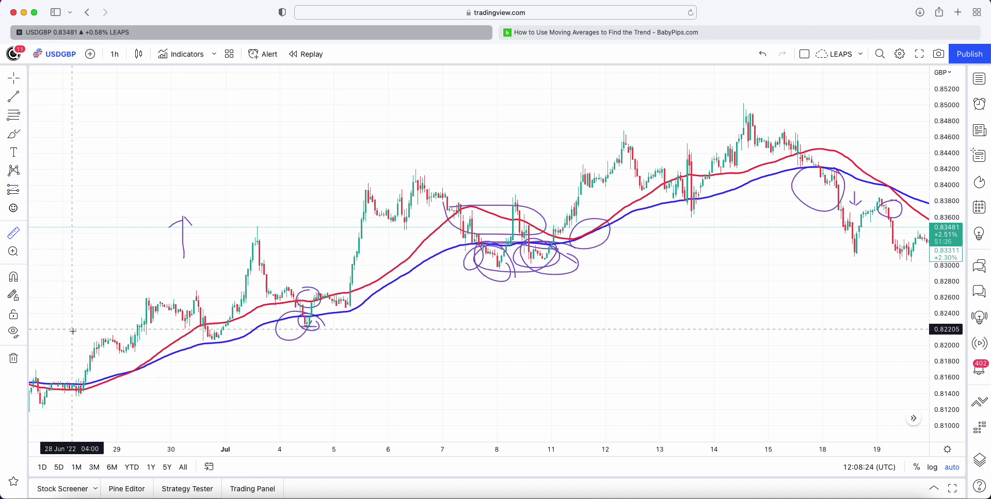
left_click(83, 379)
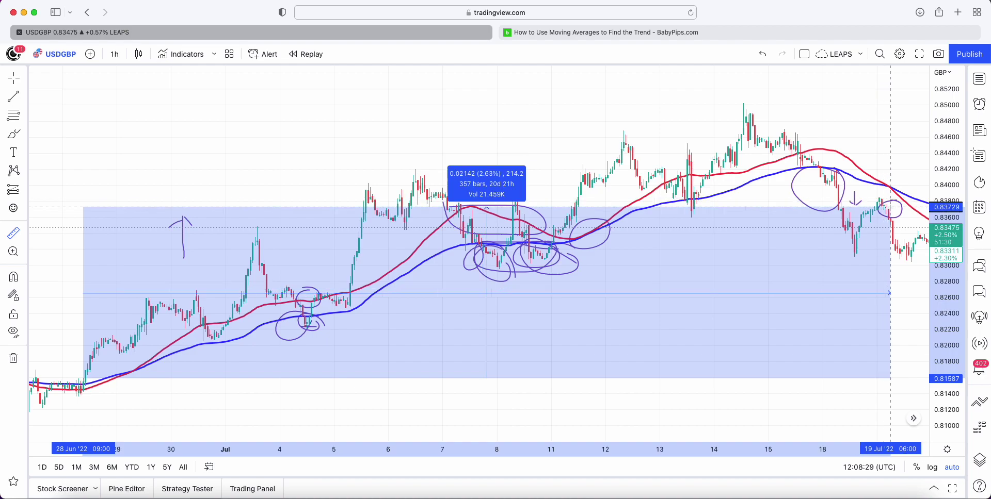
left_click(849, 254)
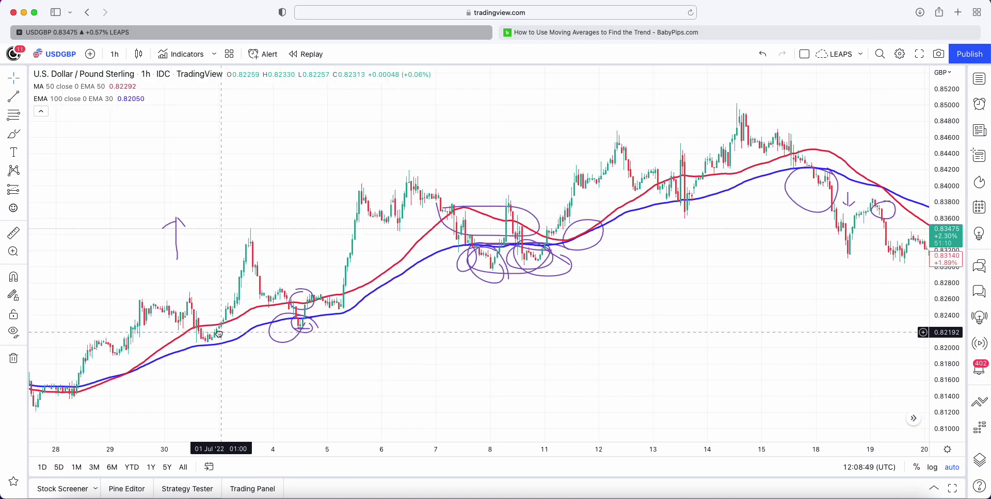
left_click_drag(372, 335, 392, 334)
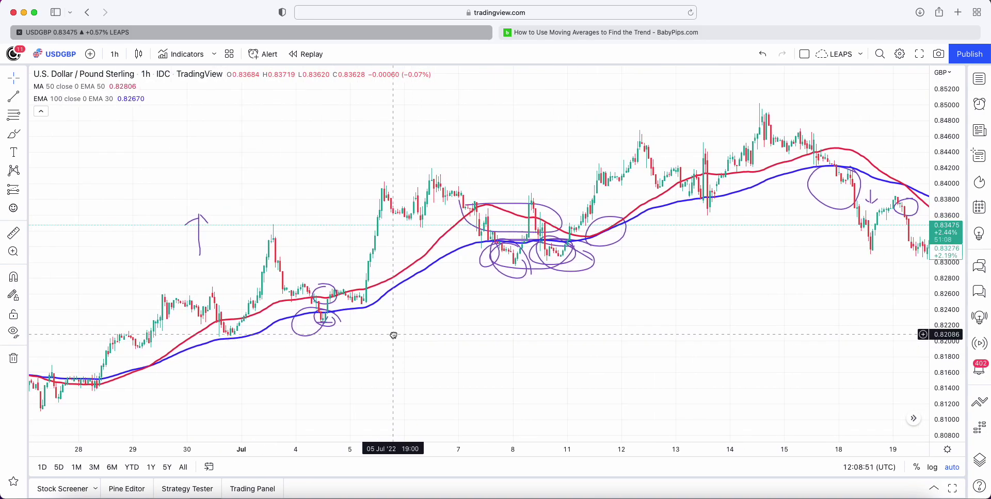